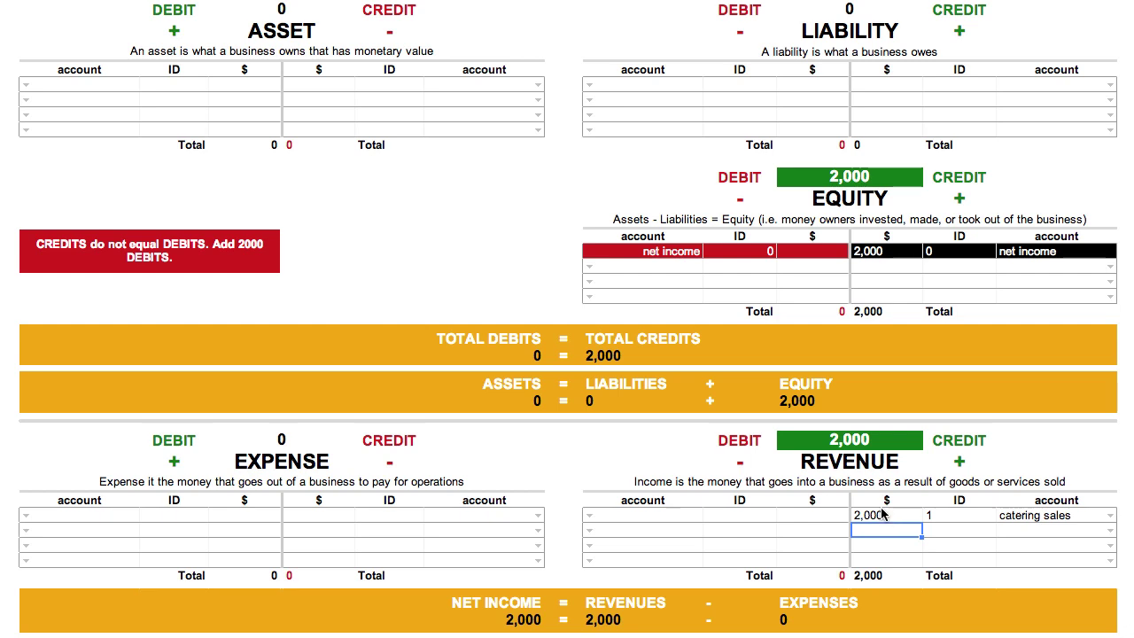
- Record a 2,000 accounts rec. debit with ID 1 in the first Asset debit row
{"action": "double_click", "coordinate": [27, 84]}
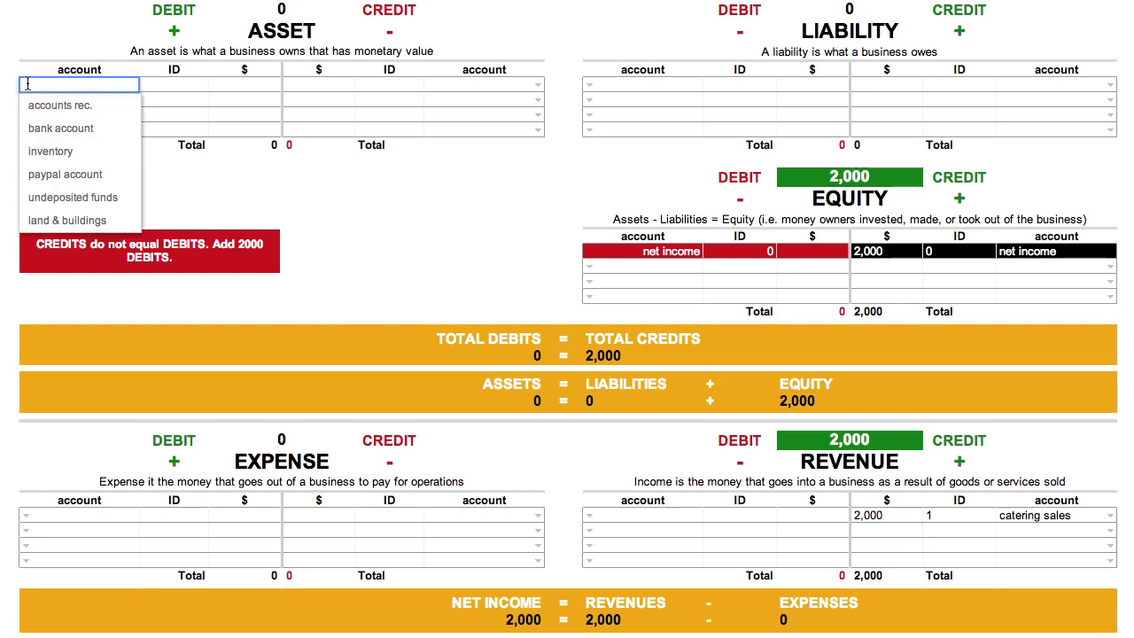
{"action": "left_click", "coordinate": [55, 105]}
{"action": "left_click", "coordinate": [156, 90]}
{"action": "type", "text": "1"}
{"action": "left_click", "coordinate": [224, 88]}
{"action": "type", "text": "2000"}
{"action": "key", "text": "Return"}
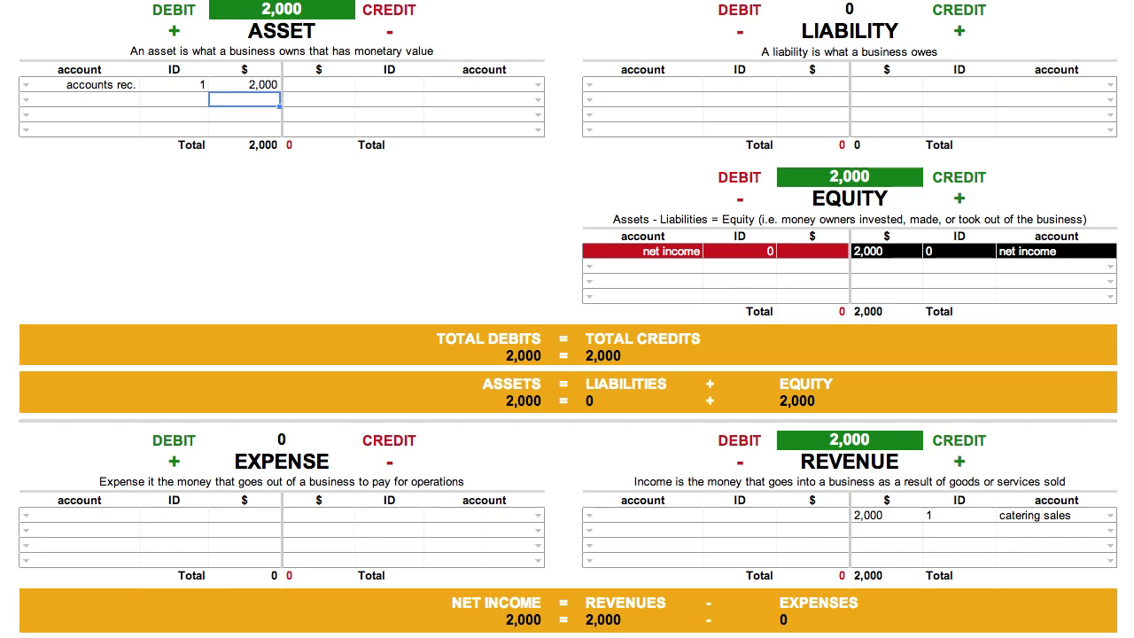
- Annotate the Asset table: debits increase assets, credits decrease assets
{"action": "mouse_move", "coordinate": [44, 59]}
{"action": "left_mouse_down"}
{"action": "mouse_move", "coordinate": [142, 22]}
{"action": "mouse_move", "coordinate": [117, 53]}
{"action": "left_mouse_up"}
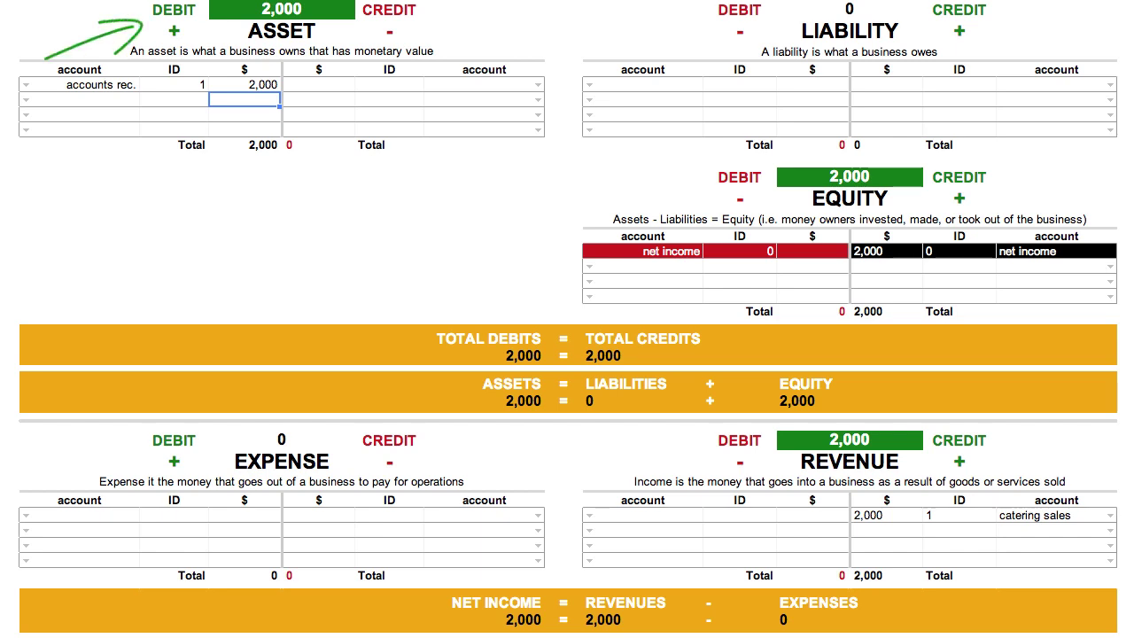
{"action": "left_click_drag", "start_coordinate": [517, 59], "coordinate": [431, 12]}
{"action": "left_click_drag", "start_coordinate": [437, 28], "coordinate": [429, 13]}
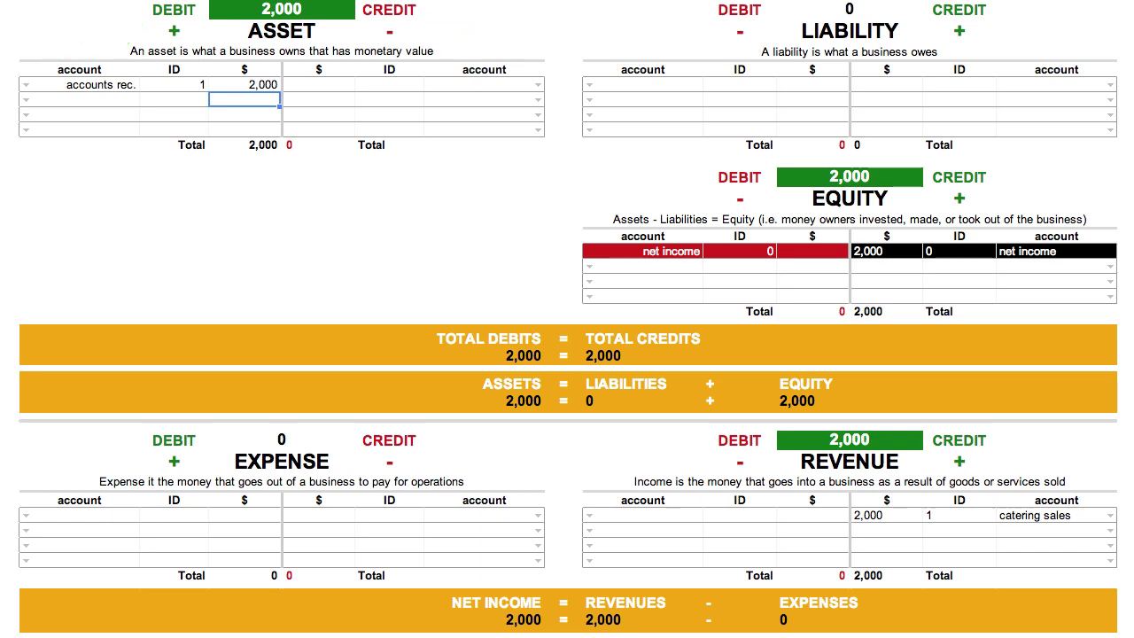
- Add a second Asset debit row: bank account, ID 2, 2,000
{"action": "left_click", "coordinate": [24, 99]}
{"action": "left_click", "coordinate": [25, 100]}
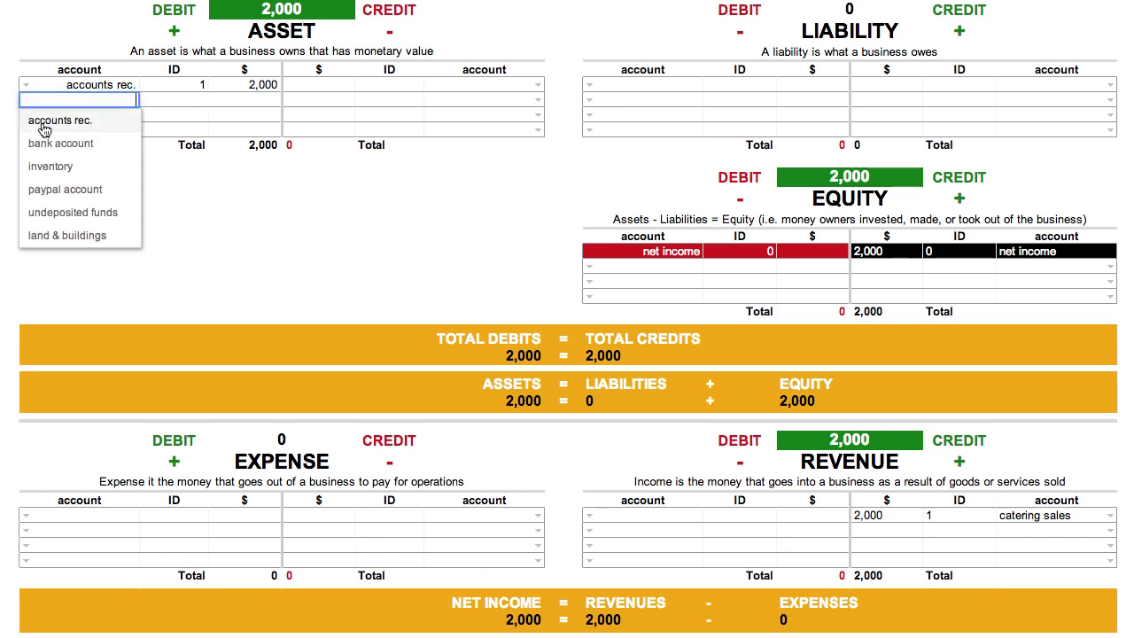
{"action": "left_click", "coordinate": [44, 142]}
{"action": "left_click", "coordinate": [173, 102]}
{"action": "type", "text": "2"}
{"action": "key", "text": "Tab"}
{"action": "type", "text": "2,000"}
{"action": "key", "text": "Return"}
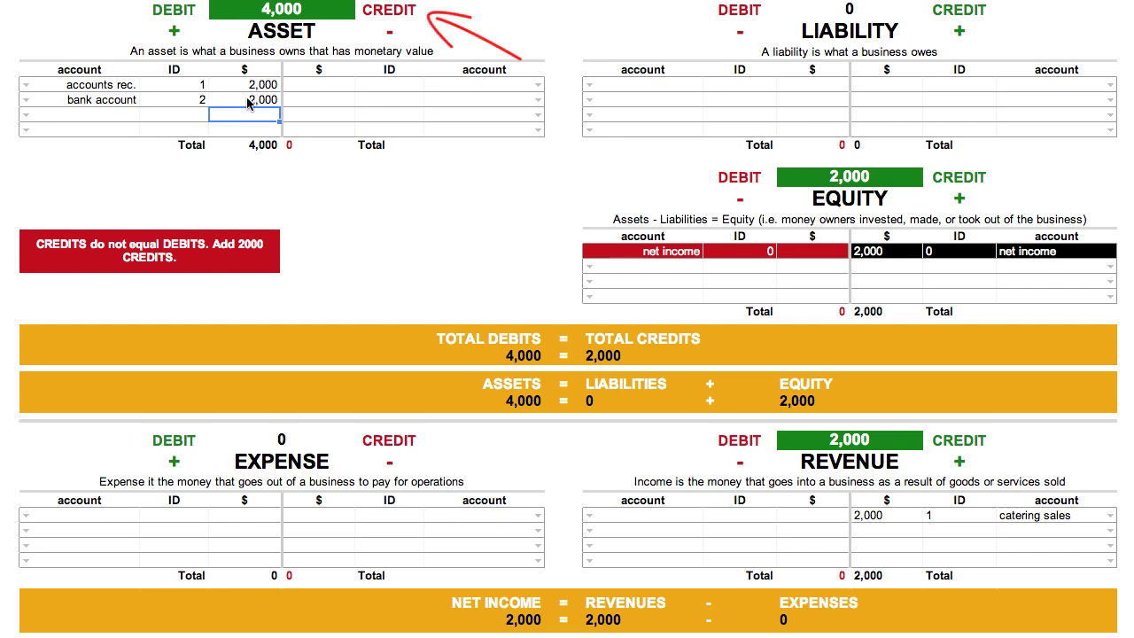
- Credit accounts rec. 2,000 with ID 2 in the first Asset credit row
{"action": "left_click", "coordinate": [521, 88]}
{"action": "left_click", "coordinate": [538, 84]}
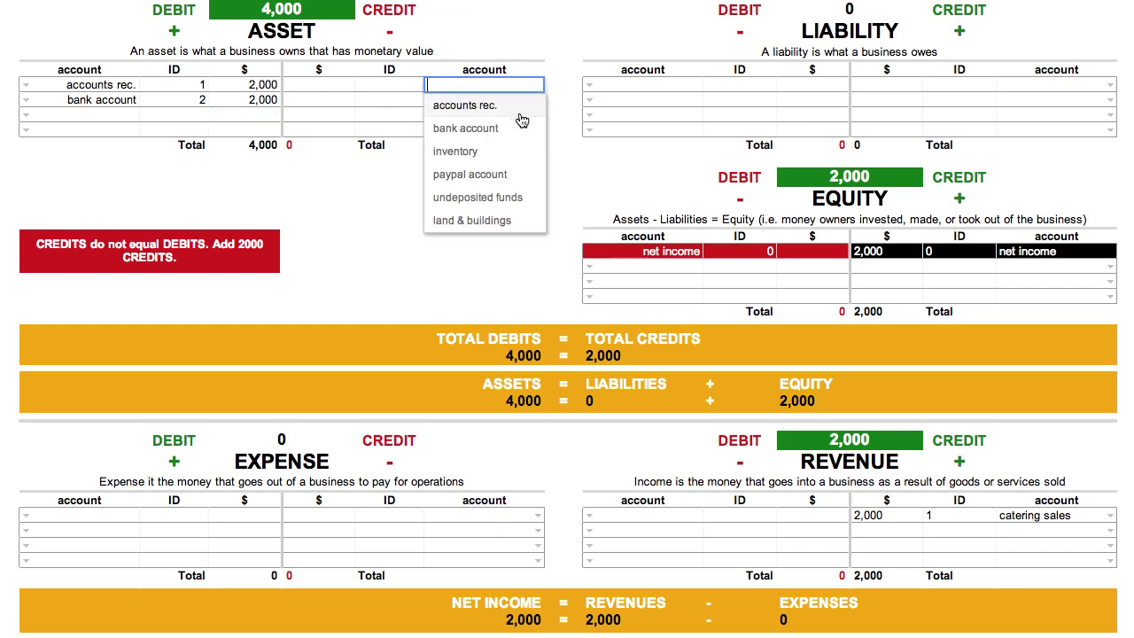
{"action": "left_click", "coordinate": [515, 110]}
{"action": "left_click", "coordinate": [385, 88]}
{"action": "type", "text": "2"}
{"action": "left_click", "coordinate": [317, 88]}
{"action": "type", "text": "2000"}
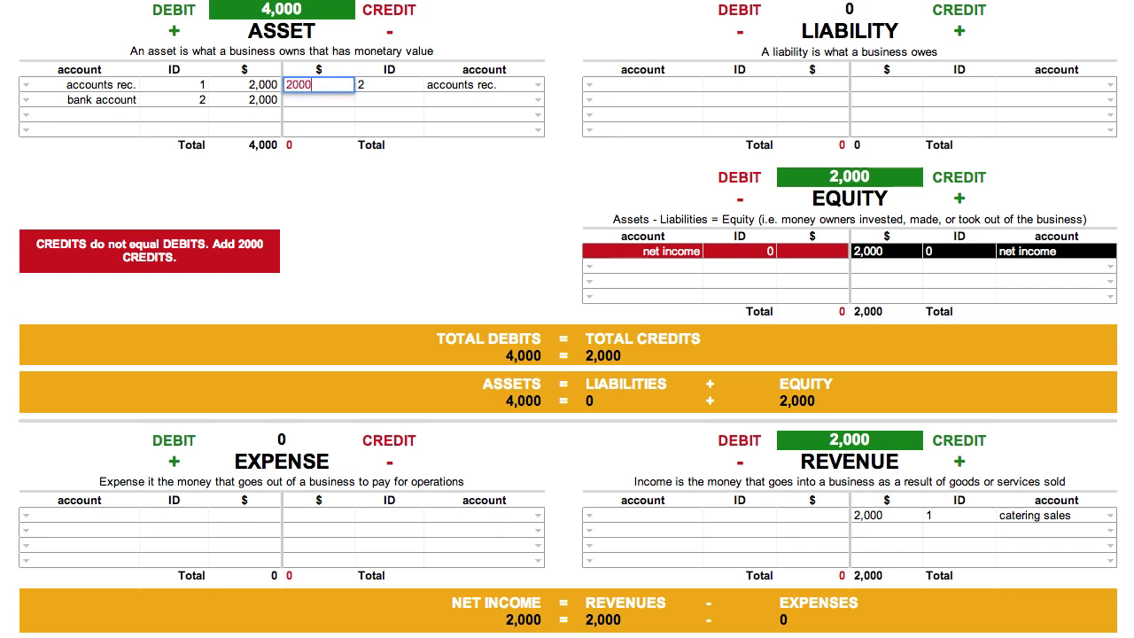
{"action": "key", "text": "Return"}
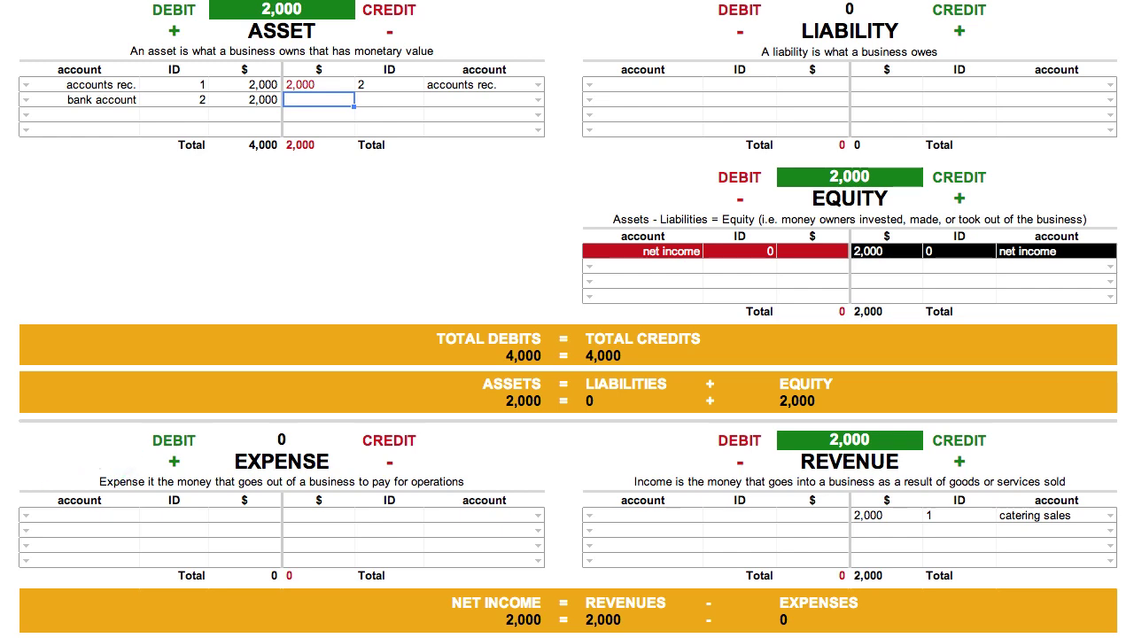
- Enter an advertising expense debit of 1,000 with ID 3 in the Expense table
{"action": "left_click", "coordinate": [25, 515]}
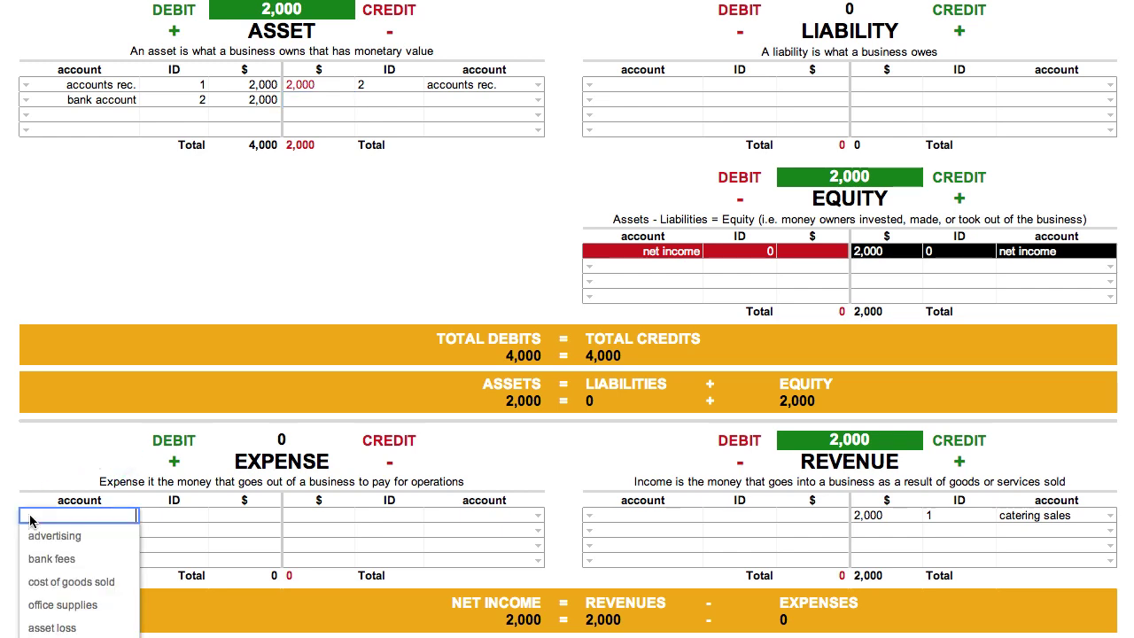
{"action": "left_click", "coordinate": [74, 539]}
{"action": "left_click", "coordinate": [180, 514]}
{"action": "type", "text": "3"}
{"action": "left_click", "coordinate": [231, 520]}
{"action": "type", "text": "1000"}
{"action": "key", "text": "Return"}
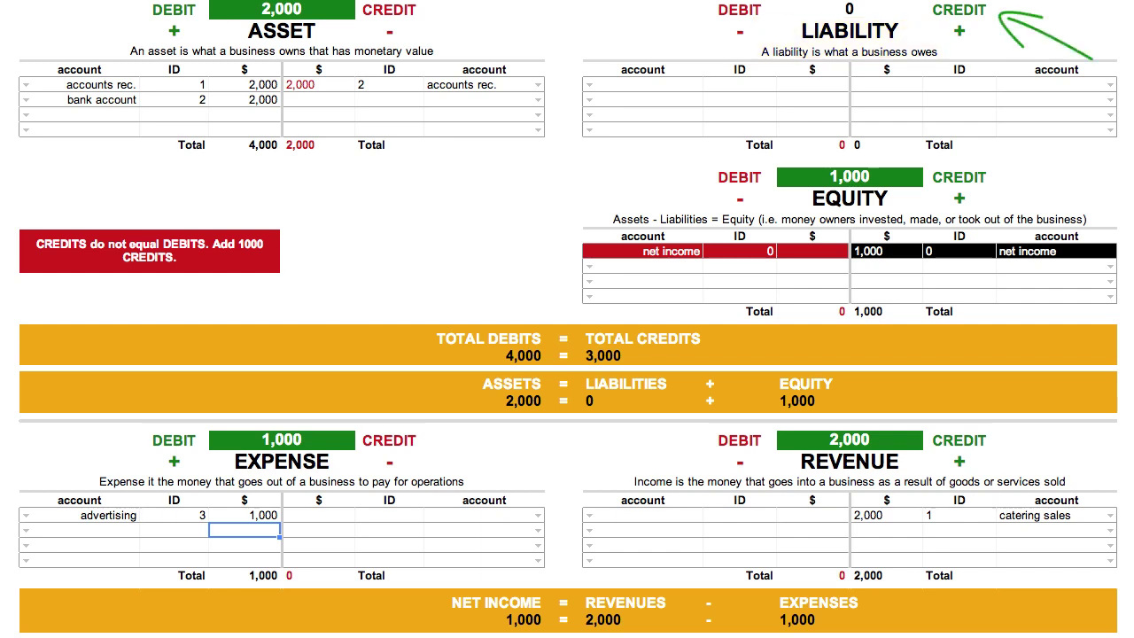
- Credit accounts pay. 1,000 (ID 3); annotate debits increasing expenses, credits increasing liabilities
{"action": "left_click", "coordinate": [1109, 85]}
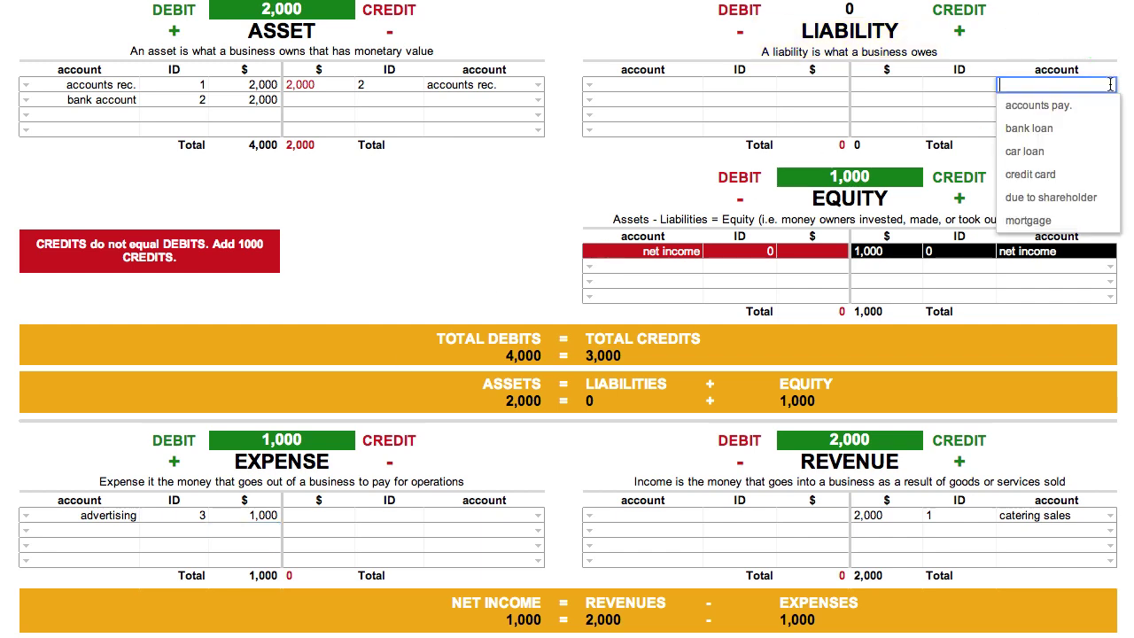
{"action": "left_click", "coordinate": [1059, 107]}
{"action": "left_click", "coordinate": [981, 85]}
{"action": "type", "text": "3"}
{"action": "left_click", "coordinate": [905, 85]}
{"action": "type", "text": "1,000"}
{"action": "key", "text": "Return"}
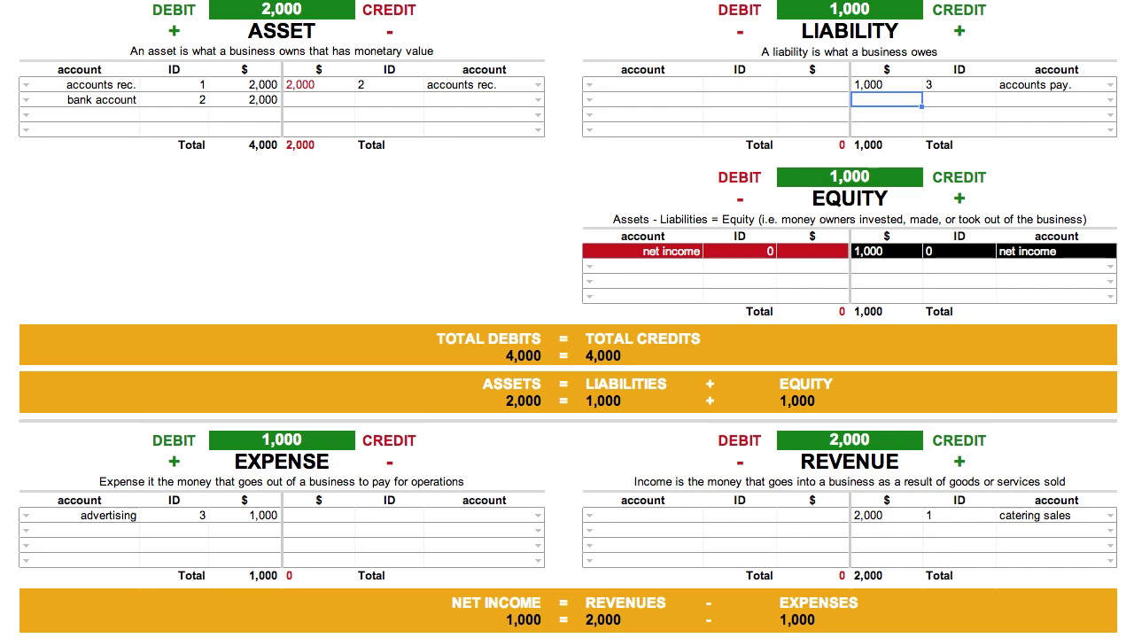
{"action": "left_click_drag", "start_coordinate": [44, 488], "coordinate": [140, 453]}
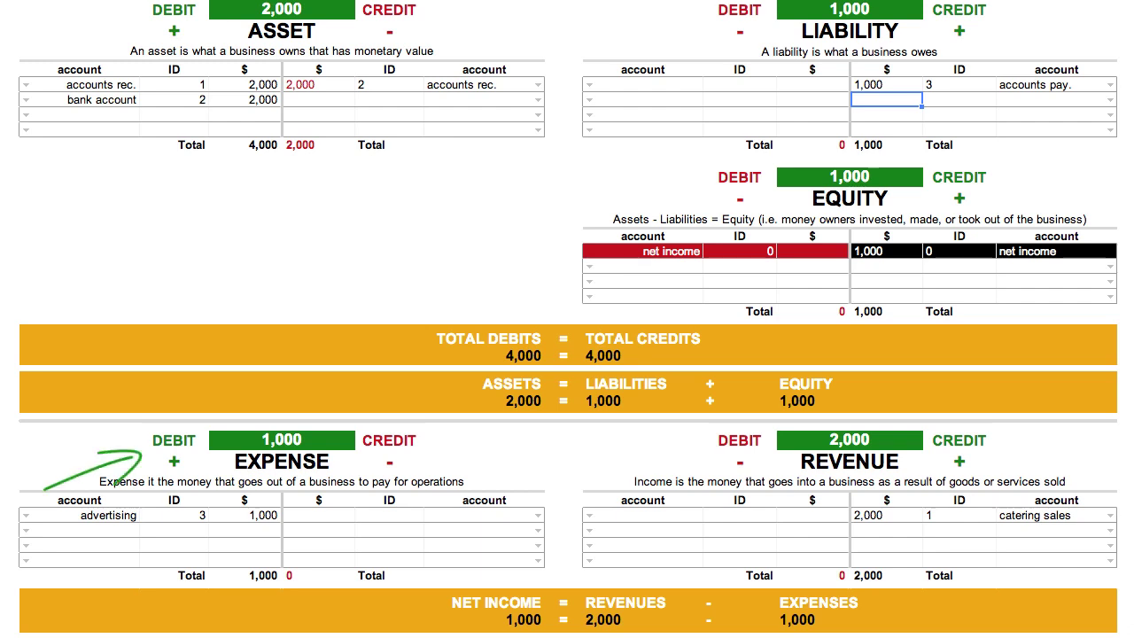
{"action": "mouse_move", "coordinate": [1091, 59]}
{"action": "left_mouse_down"}
{"action": "mouse_move", "coordinate": [1017, 21]}
{"action": "mouse_move", "coordinate": [1027, 18]}
{"action": "left_mouse_up"}
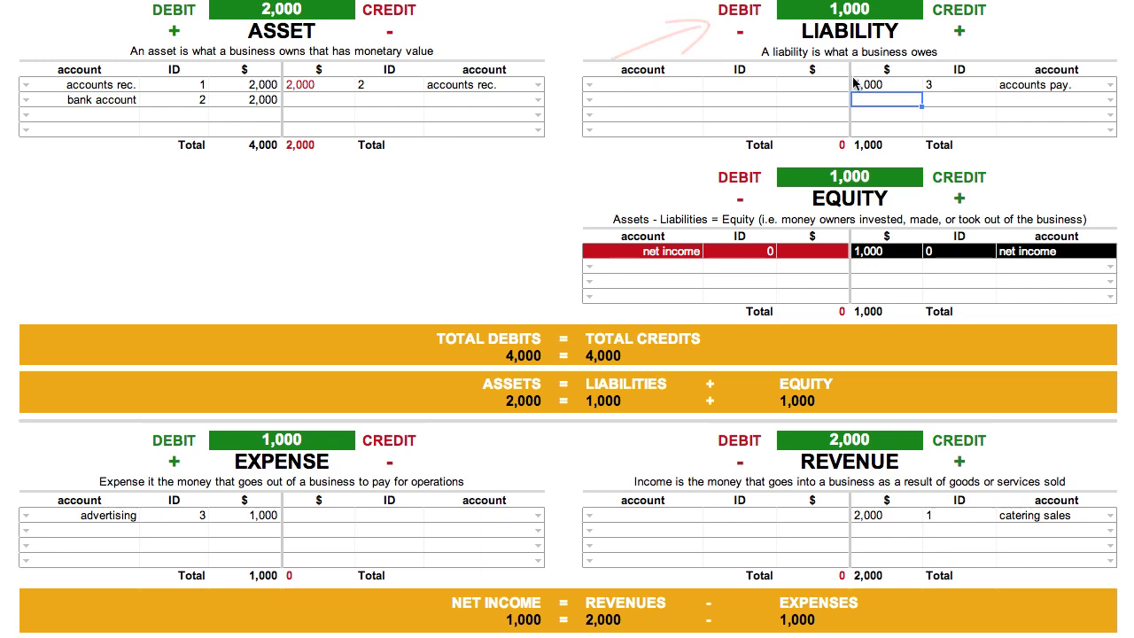
- Add a Liability debit row: accounts pay., ID 4, 1,000
{"action": "left_click", "coordinate": [590, 84]}
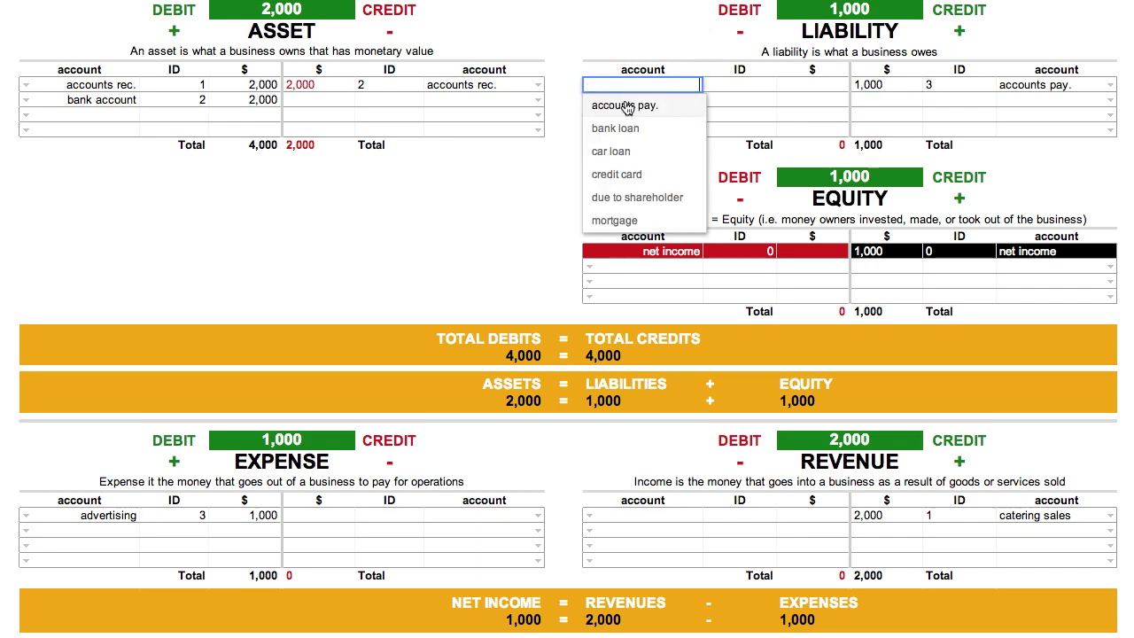
{"action": "left_click", "coordinate": [620, 110]}
{"action": "left_click", "coordinate": [728, 84]}
{"action": "type", "text": "4"}
{"action": "left_click", "coordinate": [792, 89]}
{"action": "type", "text": "1000"}
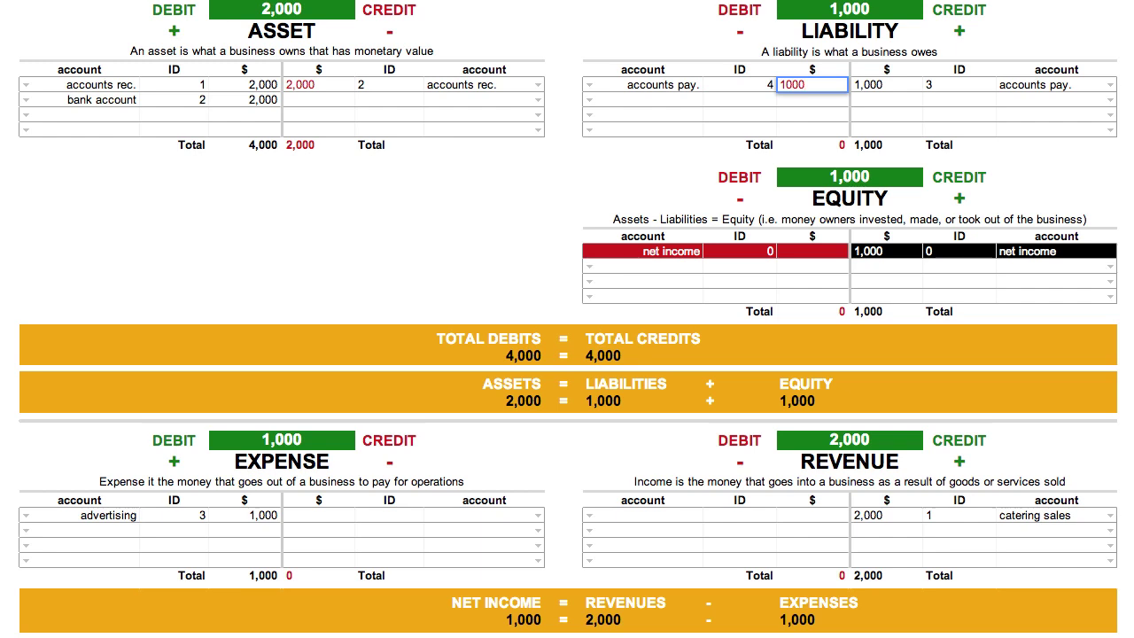
{"action": "key", "text": "Return"}
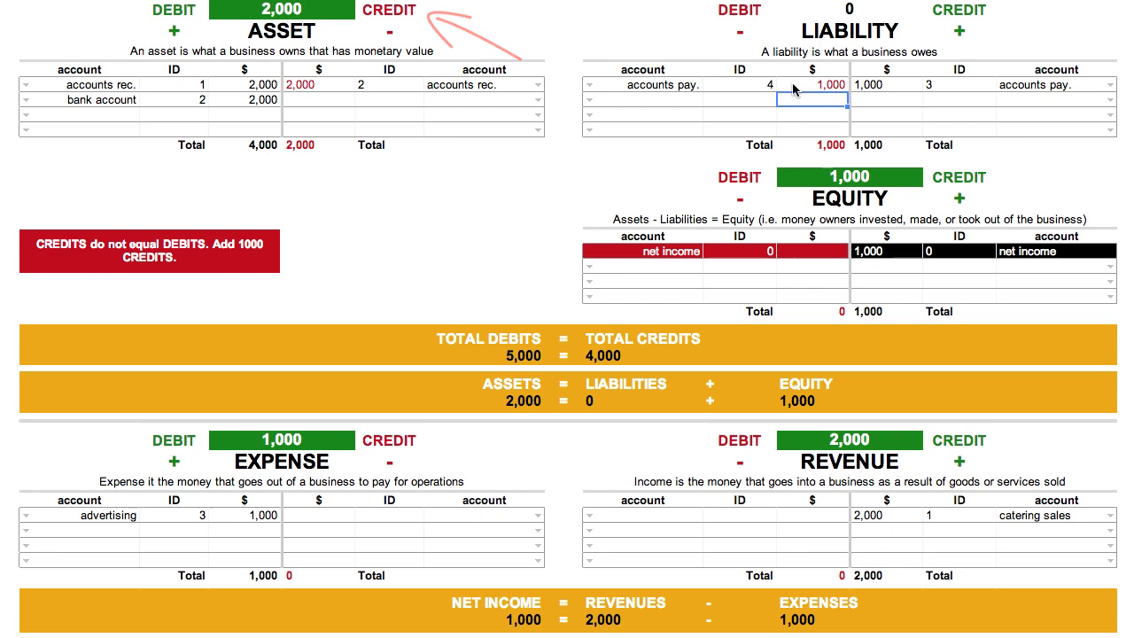
- Add a second Asset credit row: bank account, ID 4, 1,000
{"action": "left_click", "coordinate": [537, 100]}
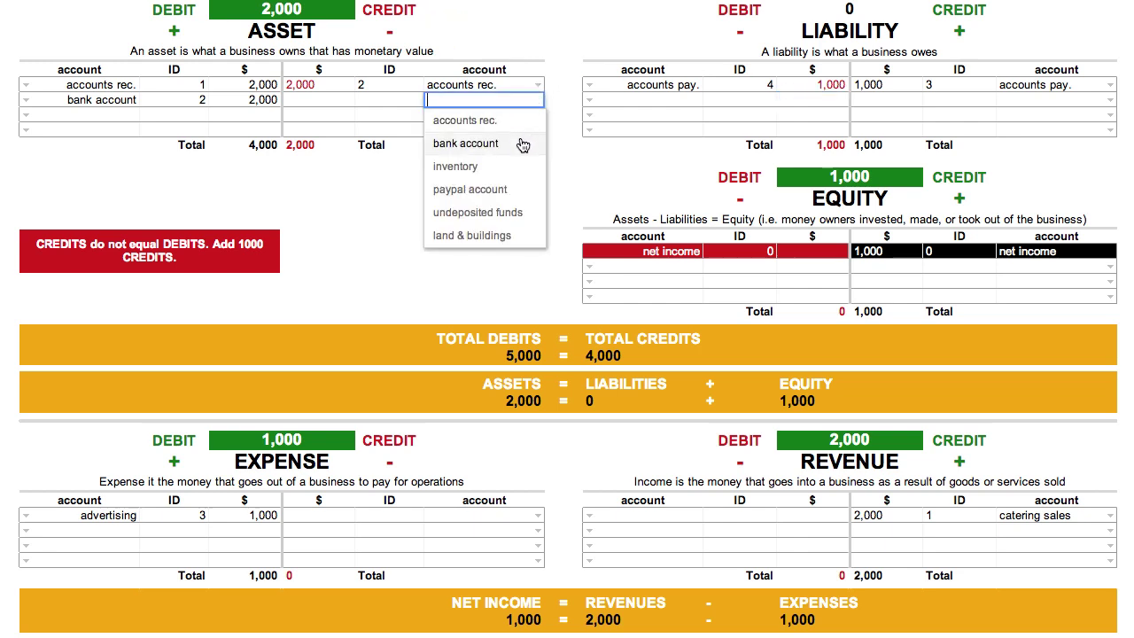
{"action": "left_click", "coordinate": [520, 141]}
{"action": "left_click", "coordinate": [411, 103]}
{"action": "type", "text": "4"}
{"action": "left_click", "coordinate": [336, 95]}
{"action": "type", "text": "1,000"}
{"action": "key", "text": "Return"}
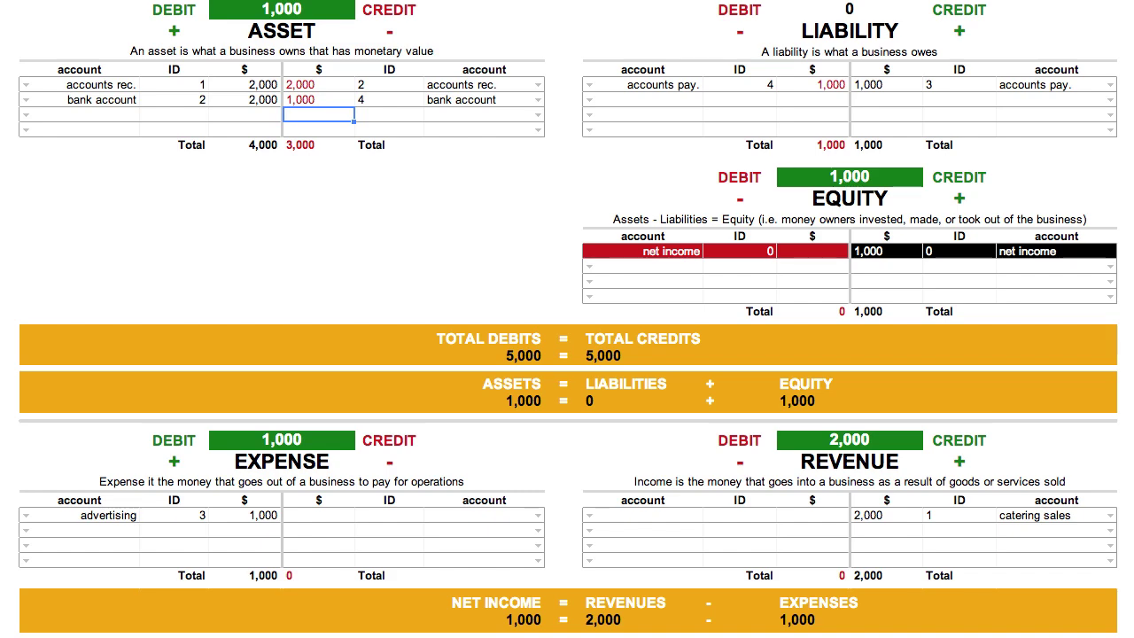
- Scroll down to review the Balance Sheet and Profit & Loss report
{"action": "scroll", "coordinate": [542, 168], "scroll_direction": "down", "scroll_amount": 10}
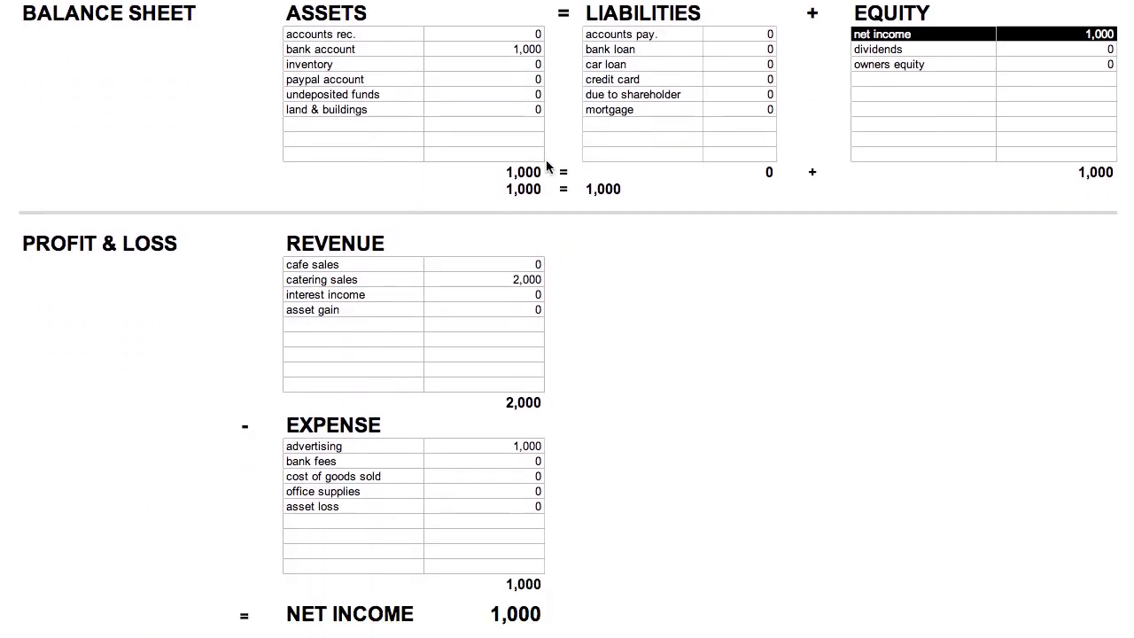